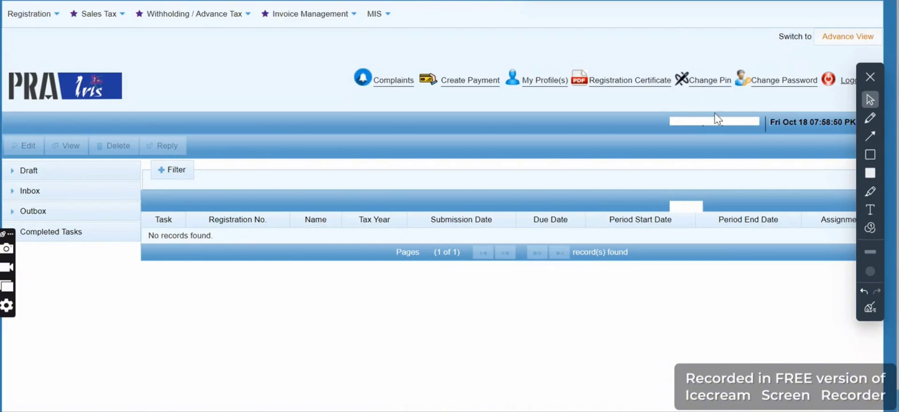
Open the company's profile to view its personal details, and switch to the Provincial Government taxpayer's profile
left_click_drag(719, 123, 697, 125)
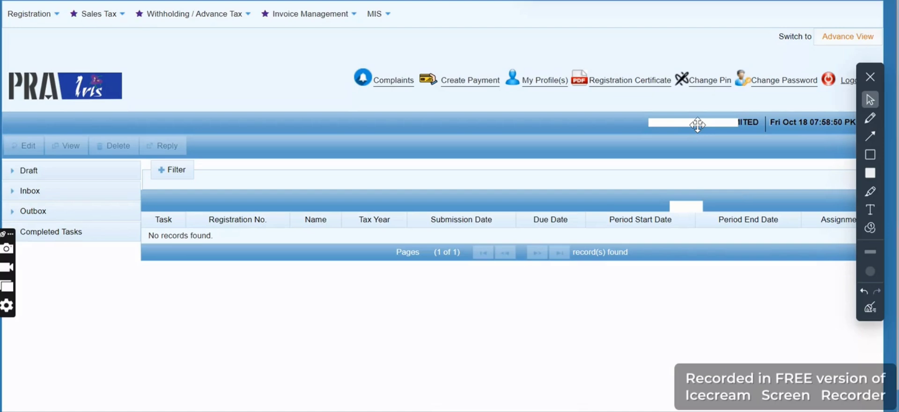
left_click(543, 84)
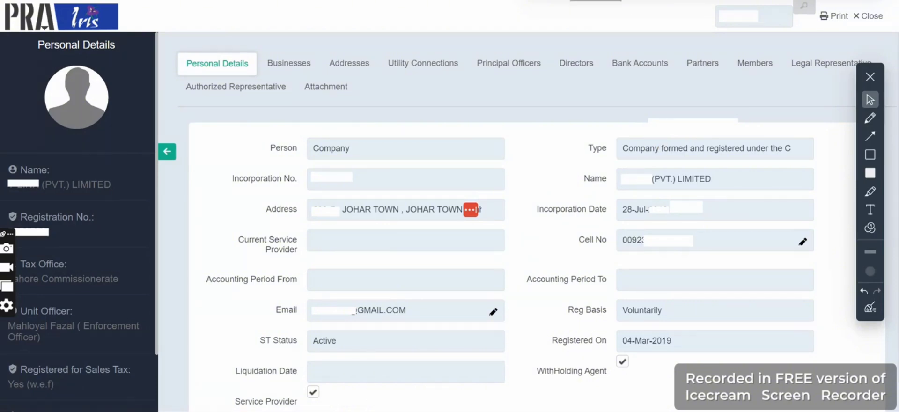
key("ctrl+Tab")
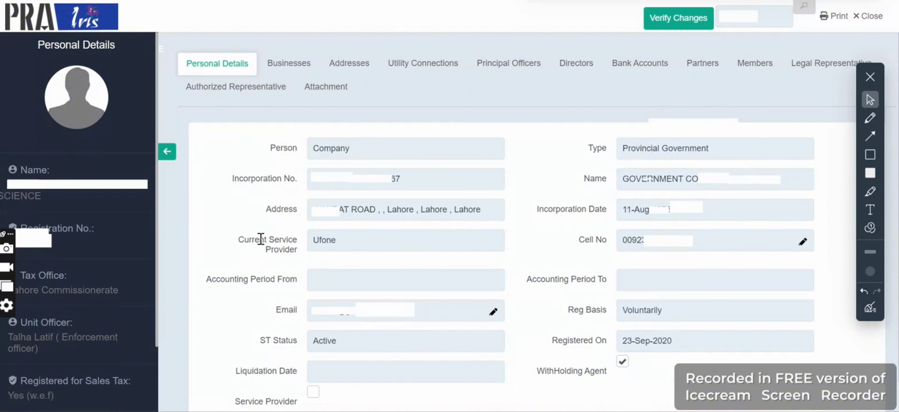
Close the Provincial Government taxpayer's profile and log out of the account
left_click(870, 17)
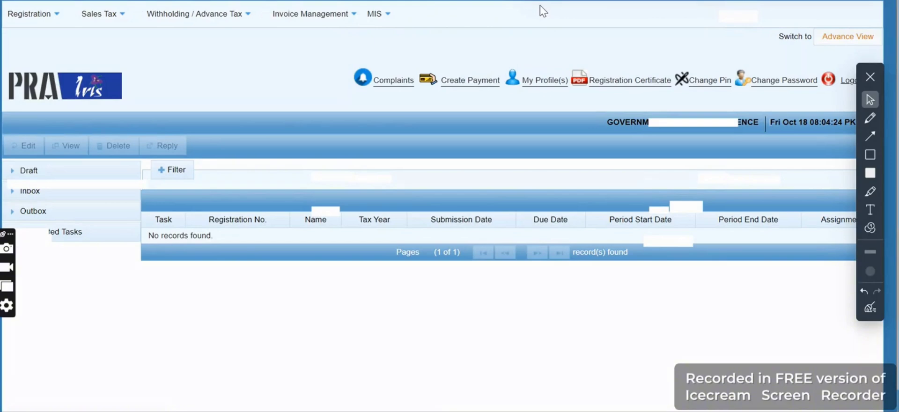
left_click(827, 81)
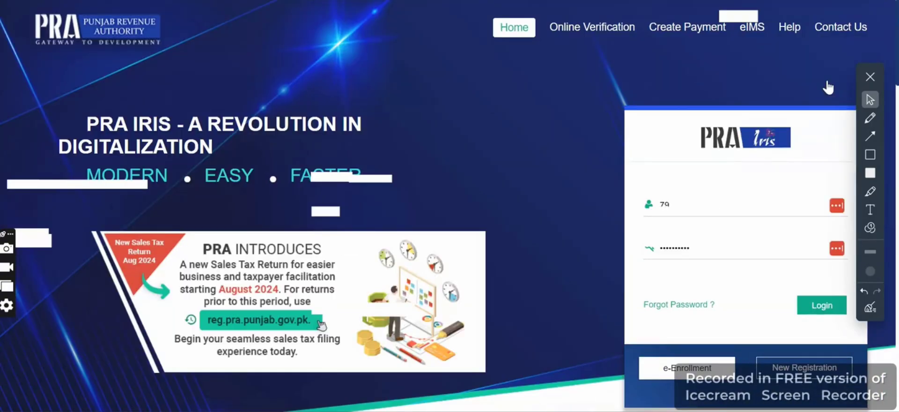
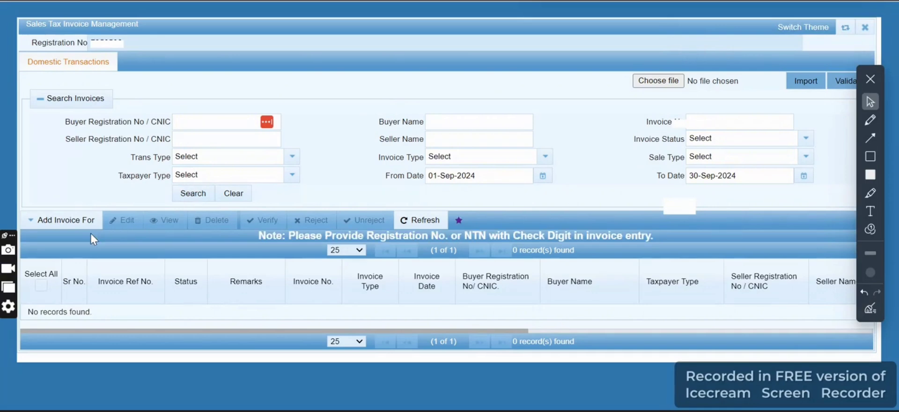
Add a new PRA invoice as a sale and fill in the government buyer's registration number
left_click(66, 221)
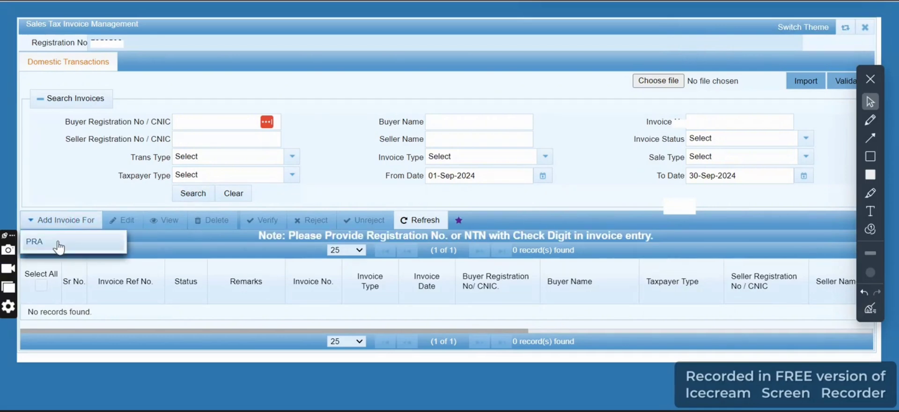
left_click(56, 246)
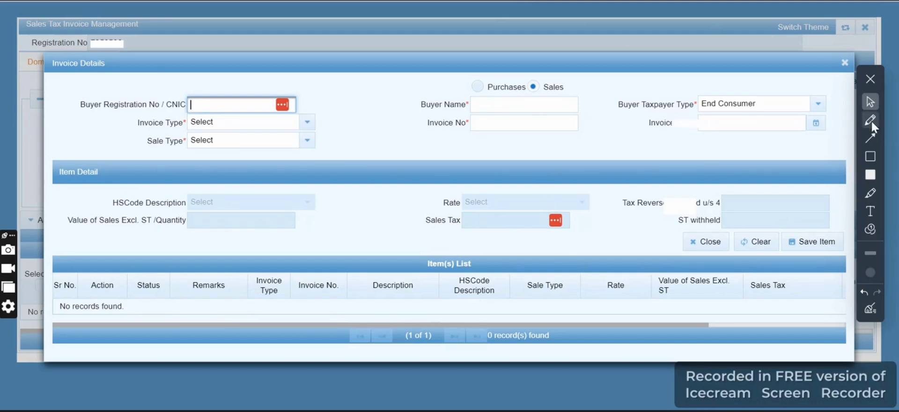
left_click(870, 175)
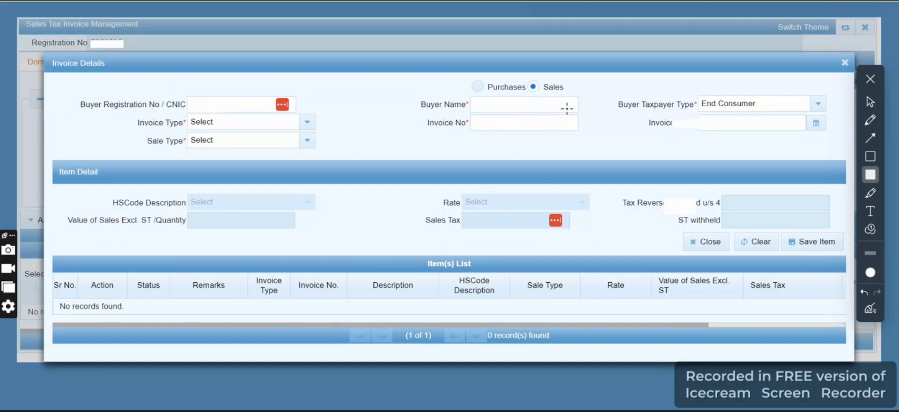
left_click(872, 97)
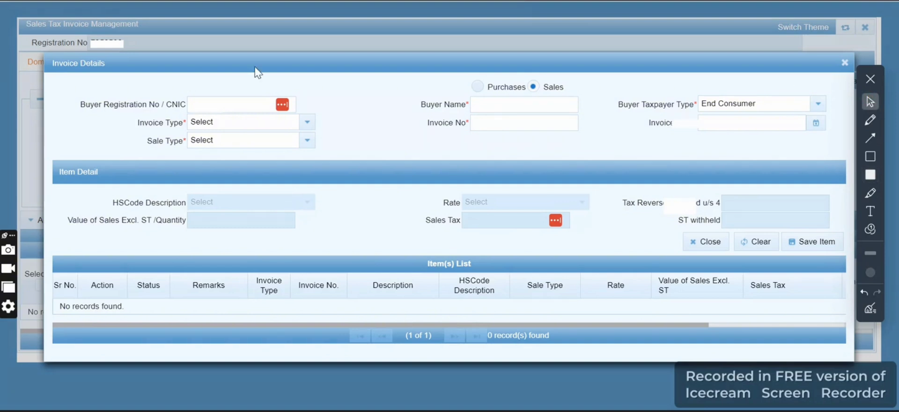
left_click(262, 108)
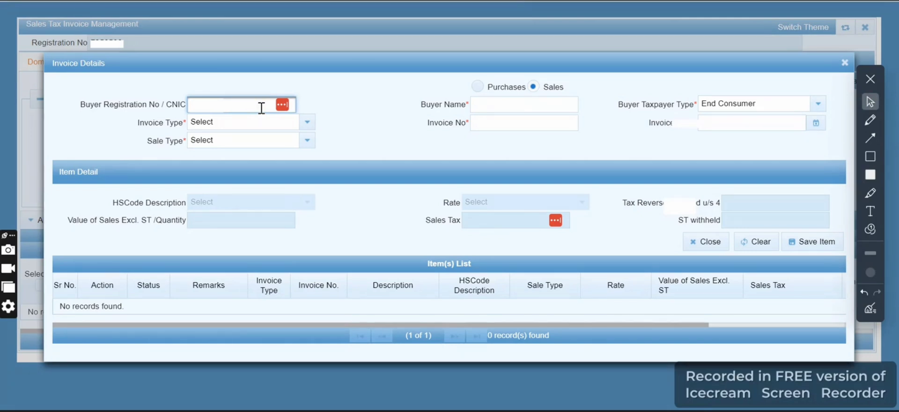
left_click(350, 96)
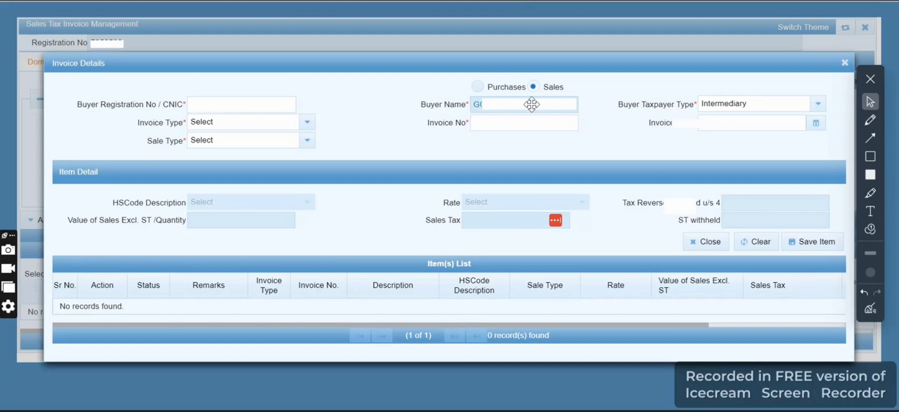
type("V")
left_click(229, 103)
type("90")
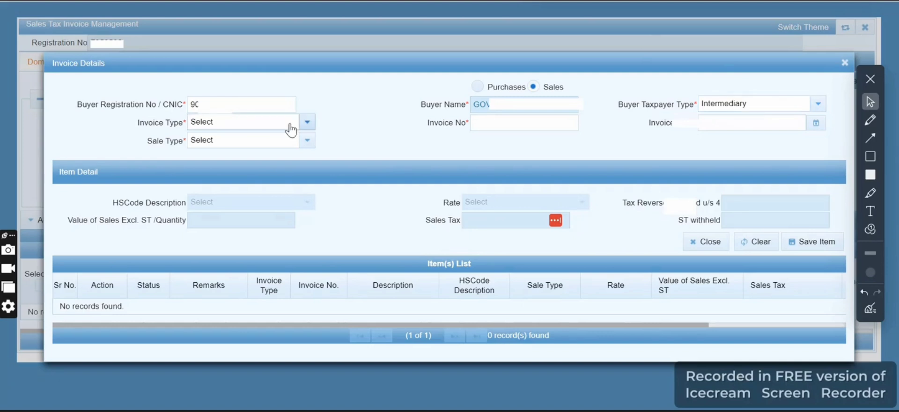
Set the invoice type to Sale Invoice, the invoice number to 12 and the invoice date to a day in September 2024
left_click(308, 123)
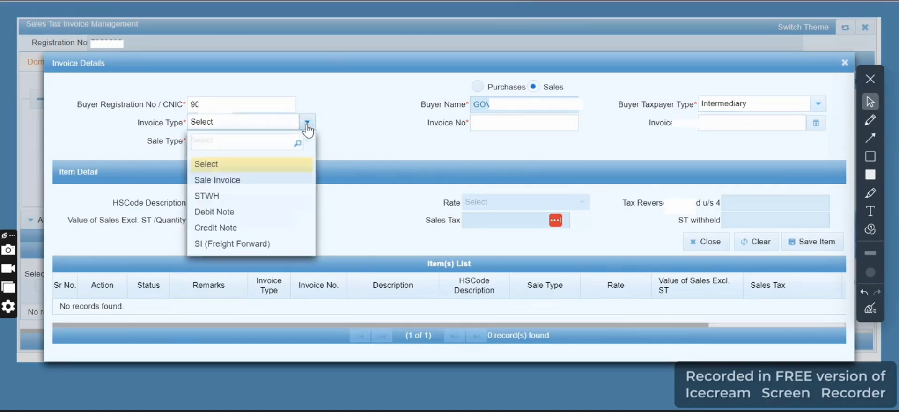
left_click(250, 180)
left_click(492, 123)
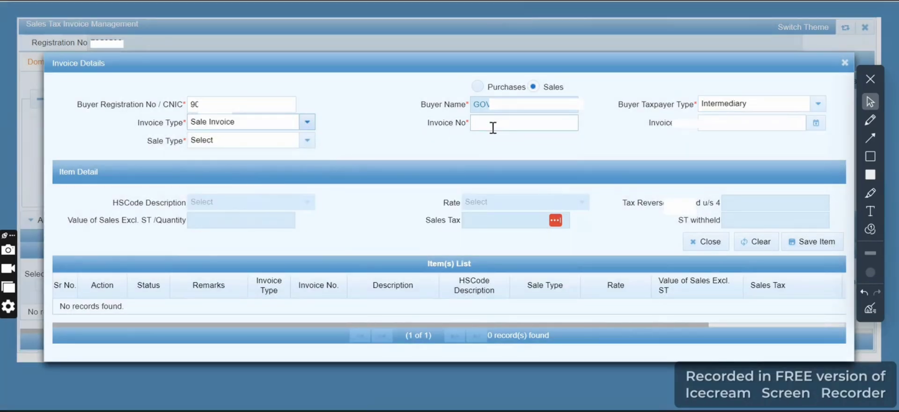
type("12")
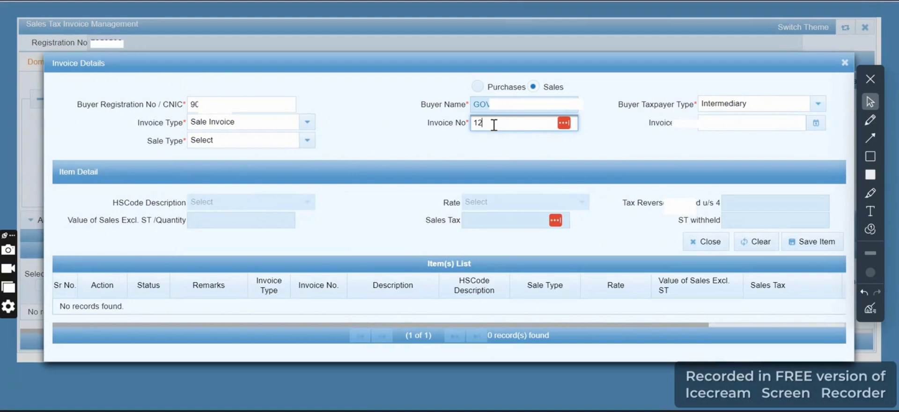
left_click(817, 124)
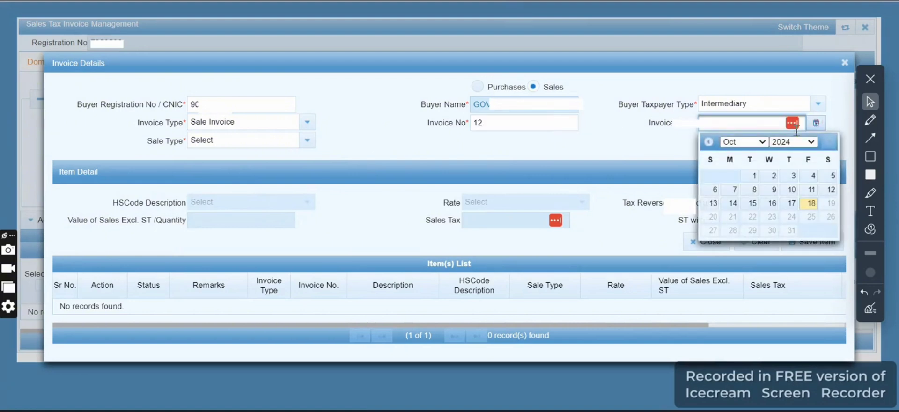
left_click(743, 141)
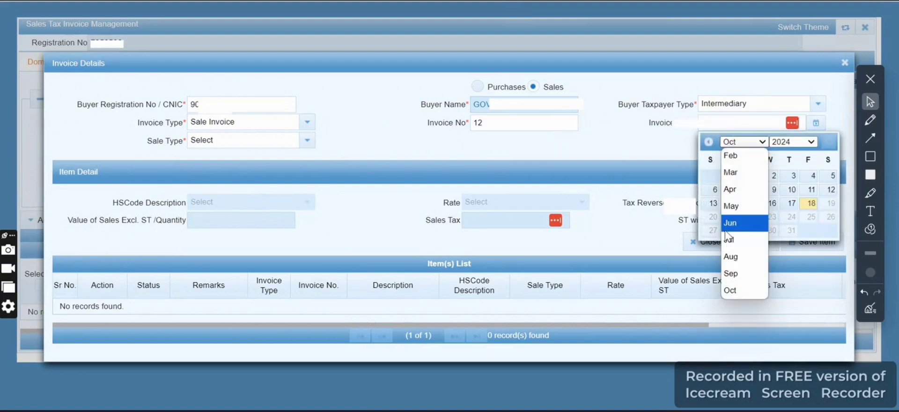
left_click(731, 273)
left_click(715, 177)
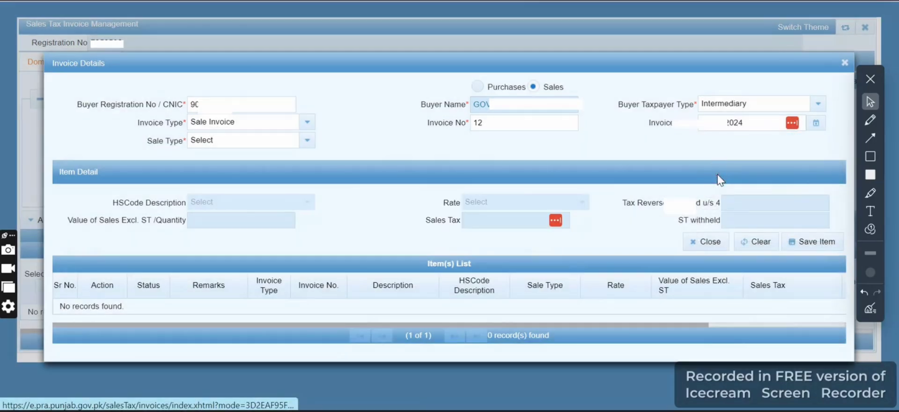
Add and save a Services item with HS code 9815.6000 (information technology) and a sales value of 12,000 excluding tax
left_click(305, 142)
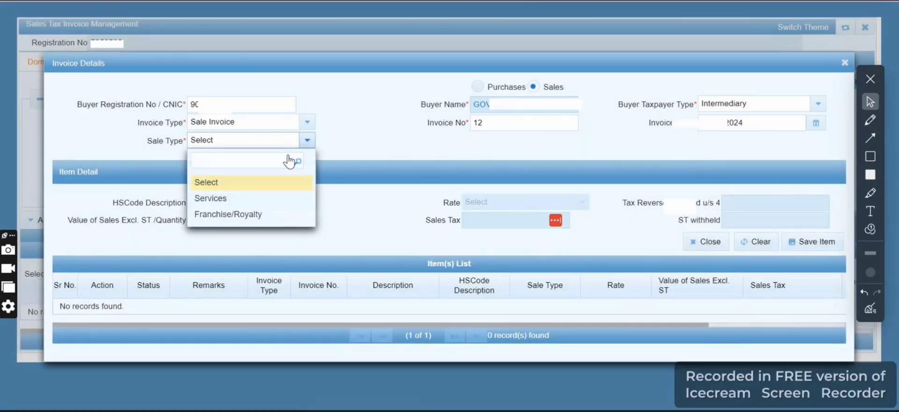
left_click(244, 201)
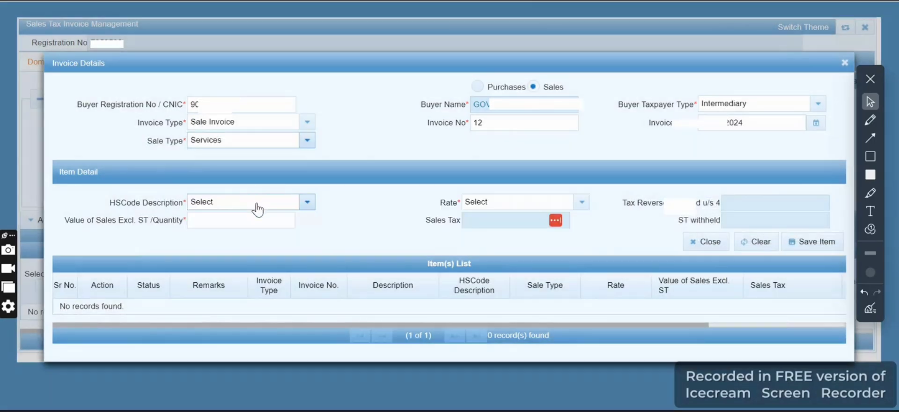
left_click(251, 203)
left_click(243, 278)
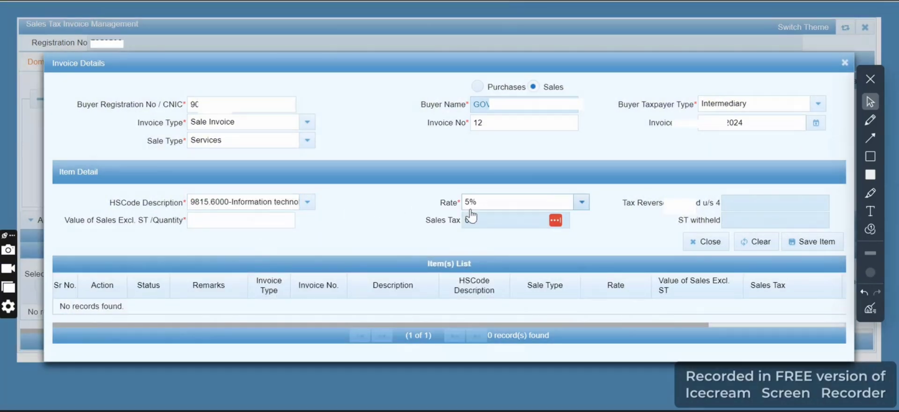
left_click(229, 221)
type("12")
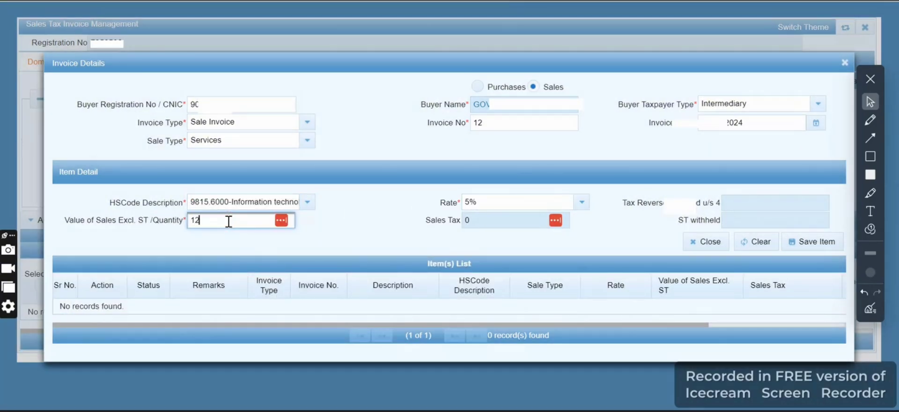
type(",000")
left_click(374, 218)
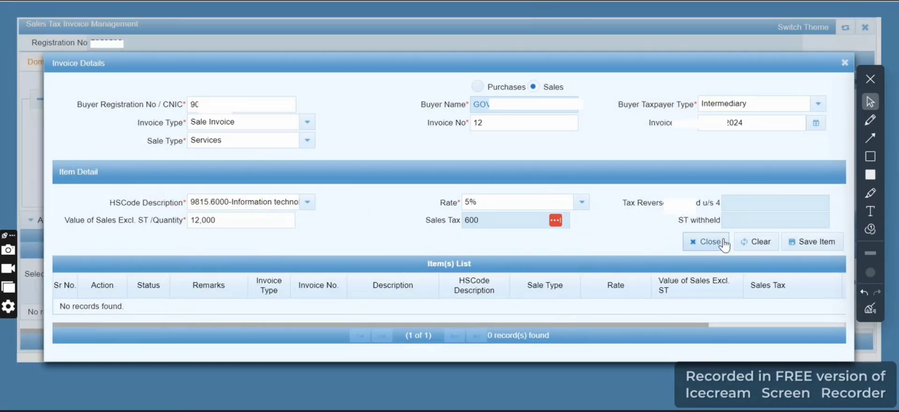
left_click(815, 252)
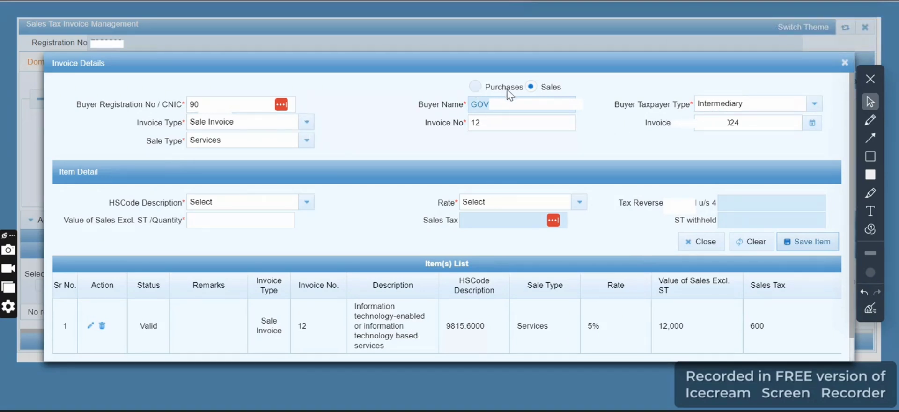
Prepare a withholding entry with invoice type STWH, sale type Services and HS code 9815.6000 for the same buyer
left_click(309, 124)
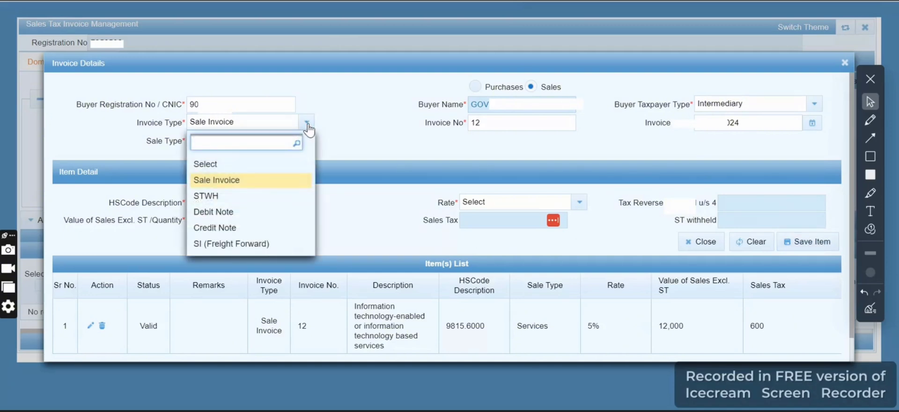
left_click(228, 199)
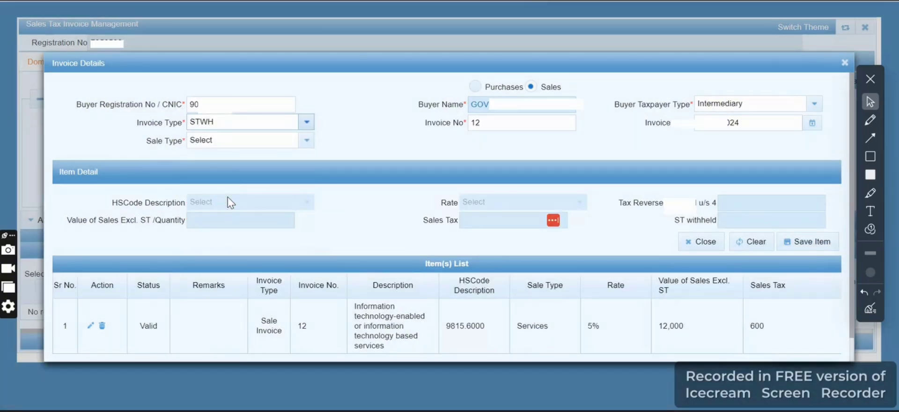
left_click(307, 141)
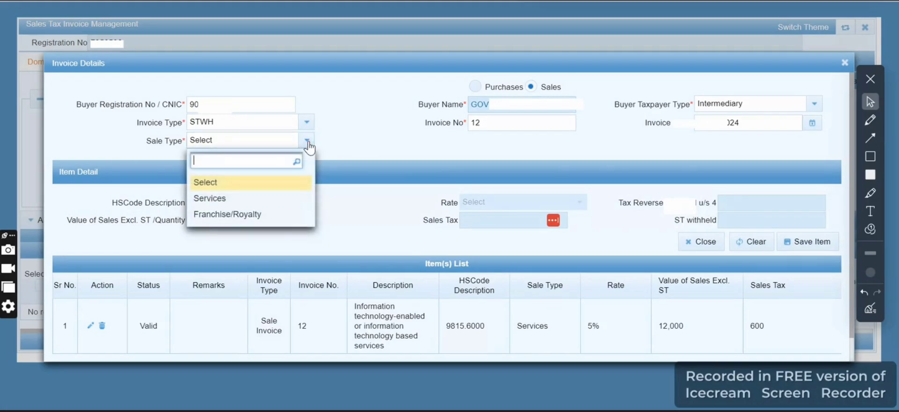
left_click(265, 197)
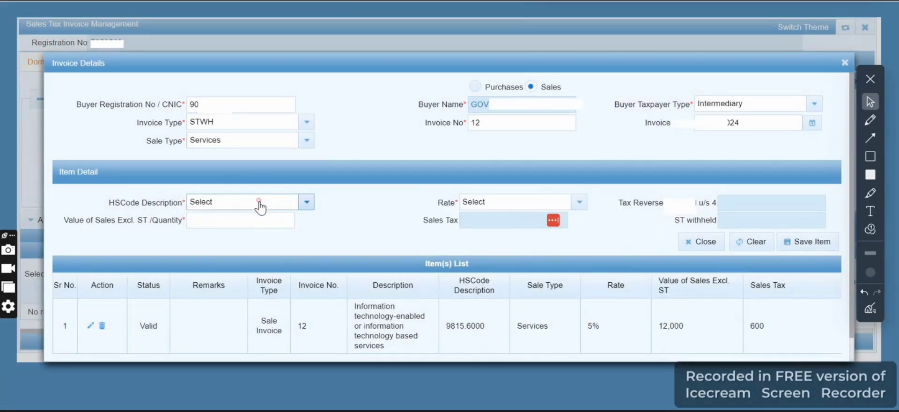
left_click(261, 205)
left_click(261, 276)
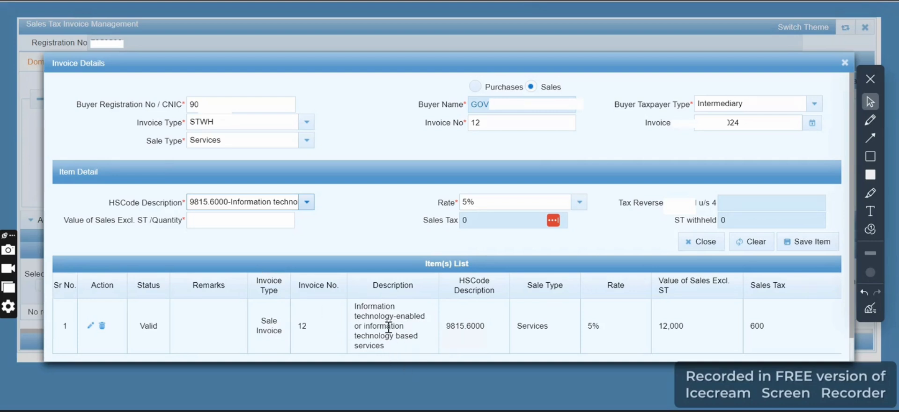
Enter 12,000 as the STWH item's value excluding tax, compare its sales tax and withheld amounts with the sale invoice, and save it
left_click(213, 219)
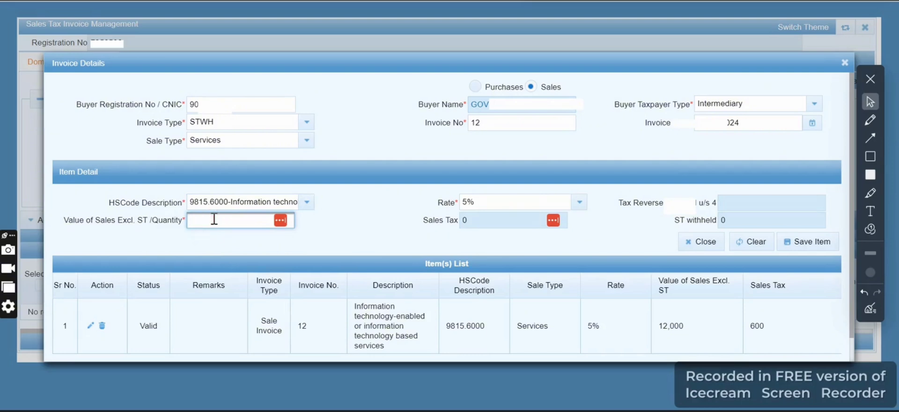
type("120000")
left_click(334, 239)
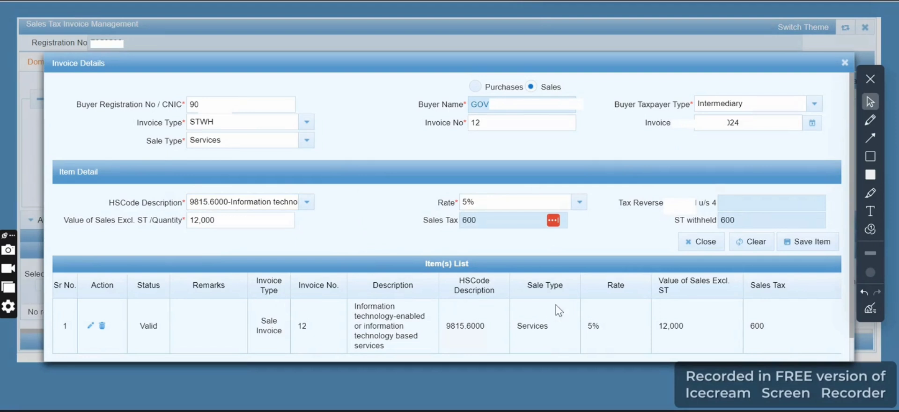
double_click(670, 326)
double_click(757, 326)
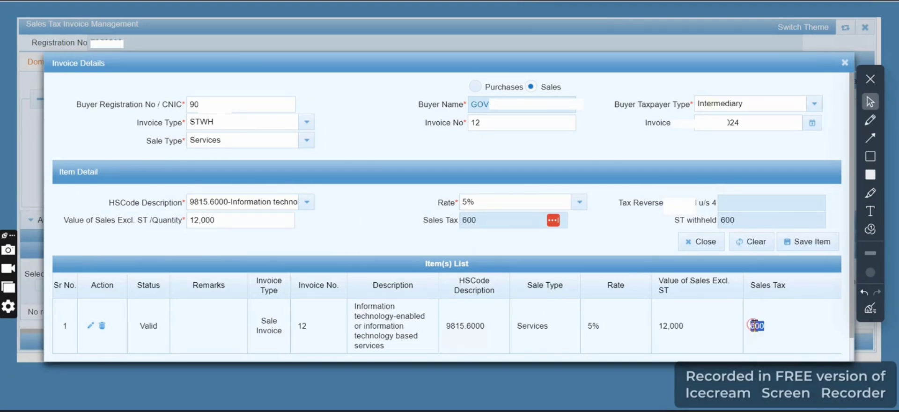
double_click(469, 220)
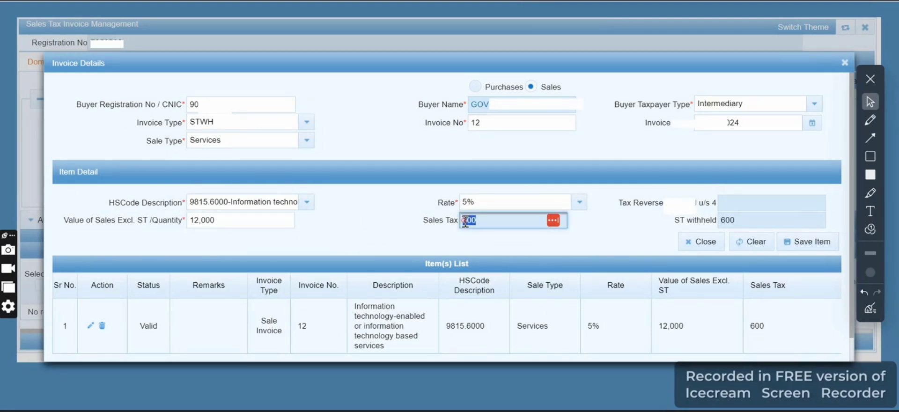
double_click(728, 219)
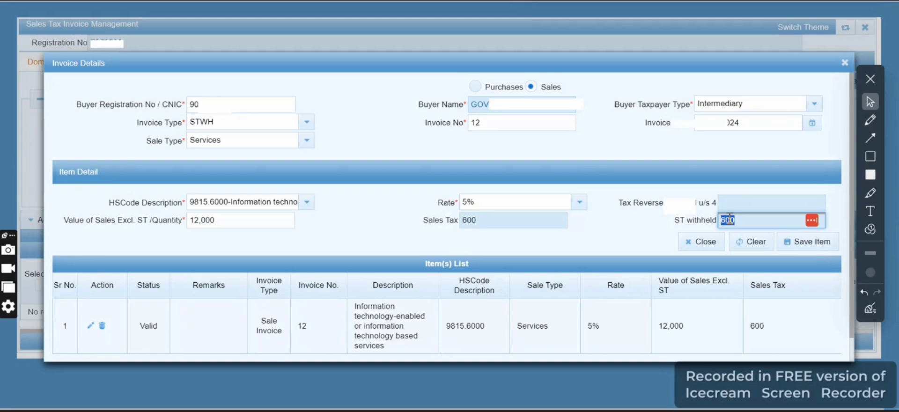
left_click(796, 246)
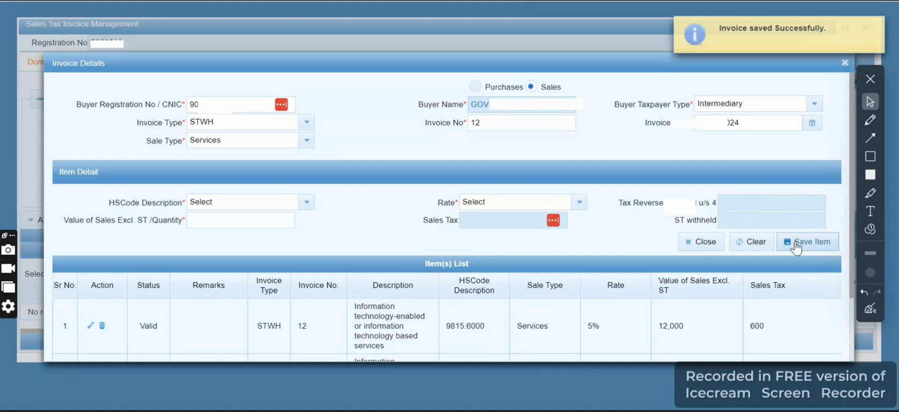
Replace the buyer's registration number with another buyer's and set the buyer taxpayer type to End Consumer
left_click(257, 105)
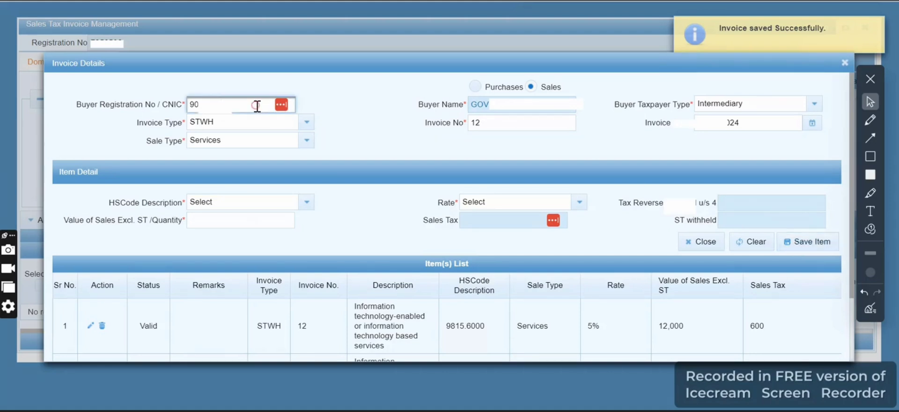
key("ctrl+a")
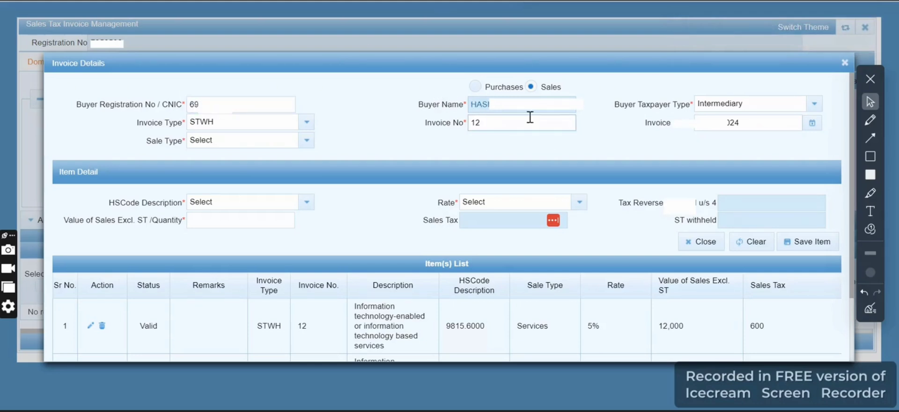
left_click(711, 110)
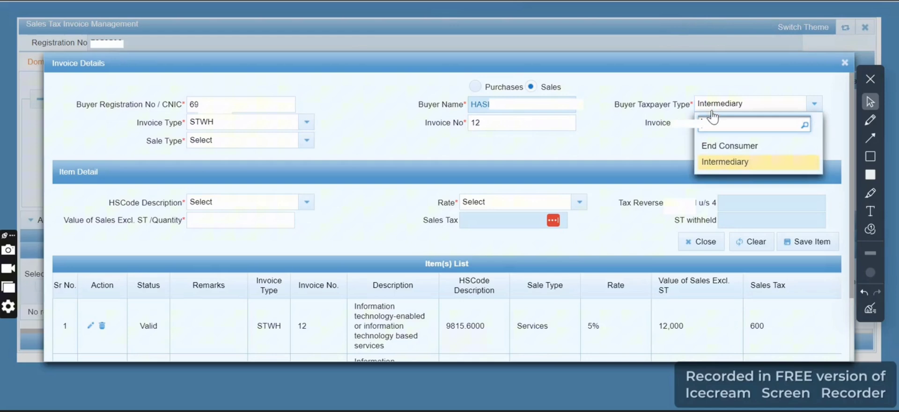
left_click(723, 145)
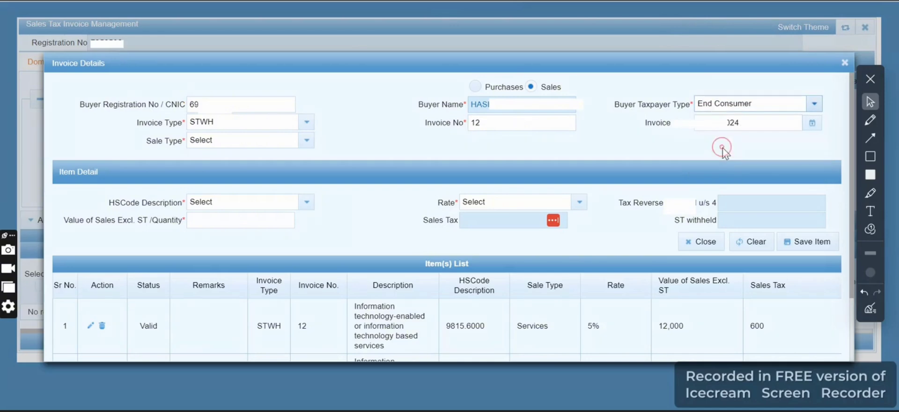
Set the new buyer's entry to invoice type Sale Invoice, invoice number 13 and sale type Services
left_click(306, 123)
left_click(229, 182)
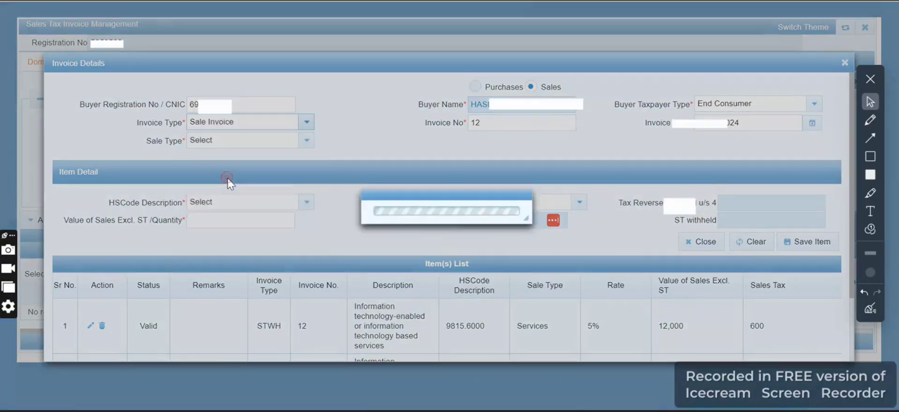
left_click(512, 128)
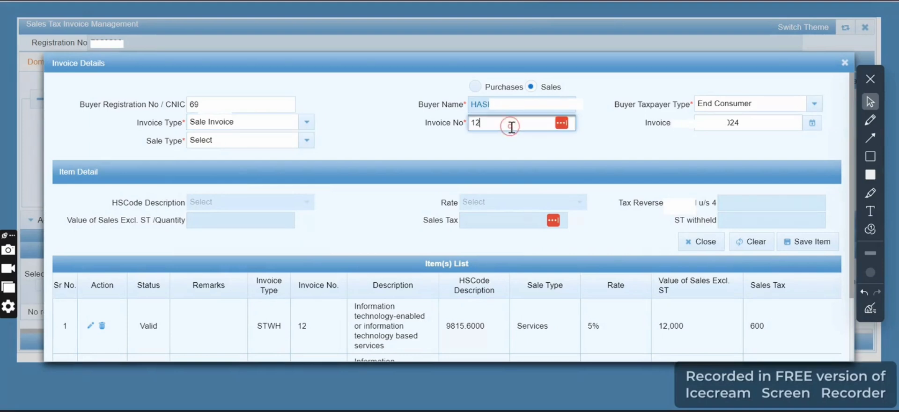
key("BackSpace")
left_click(306, 143)
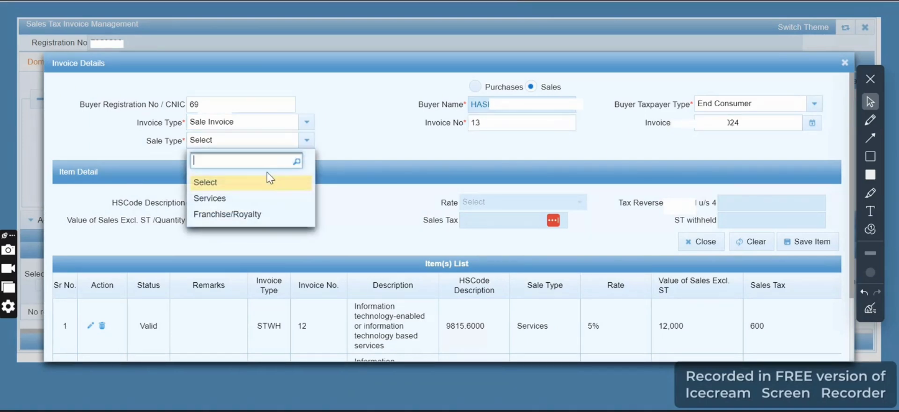
left_click(252, 200)
Save an item with HS code 9815.6000 and a sales value of 10,000 excluding tax, and close the invoice details
left_click(231, 202)
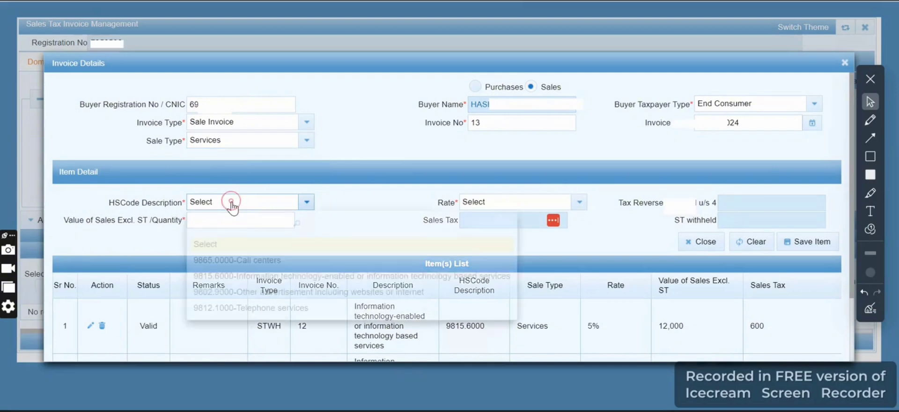
left_click(237, 278)
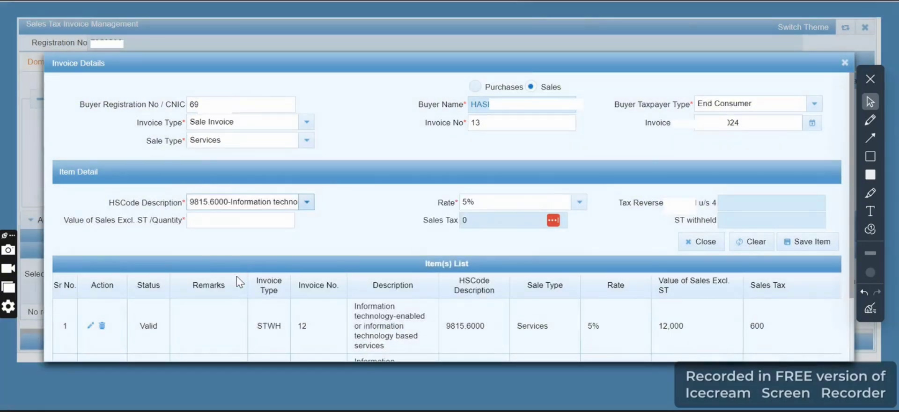
left_click(237, 226)
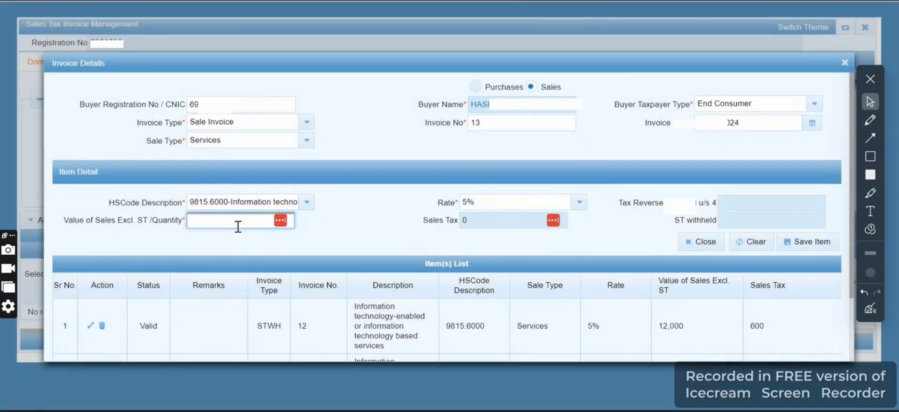
type("10,000")
left_click(365, 232)
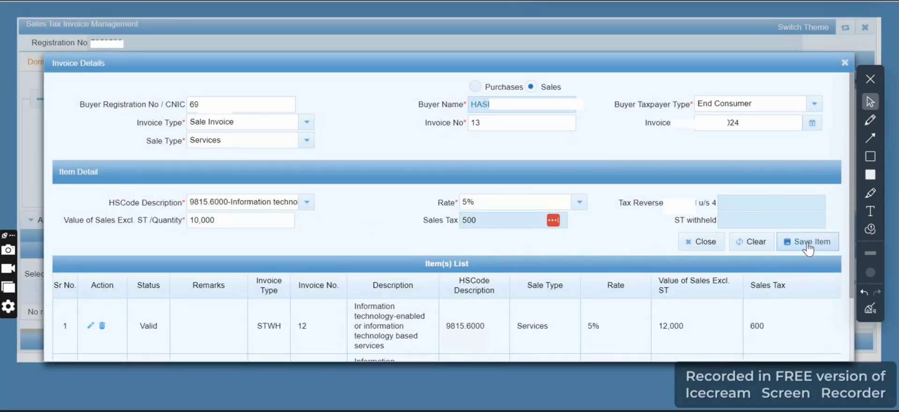
left_click(809, 247)
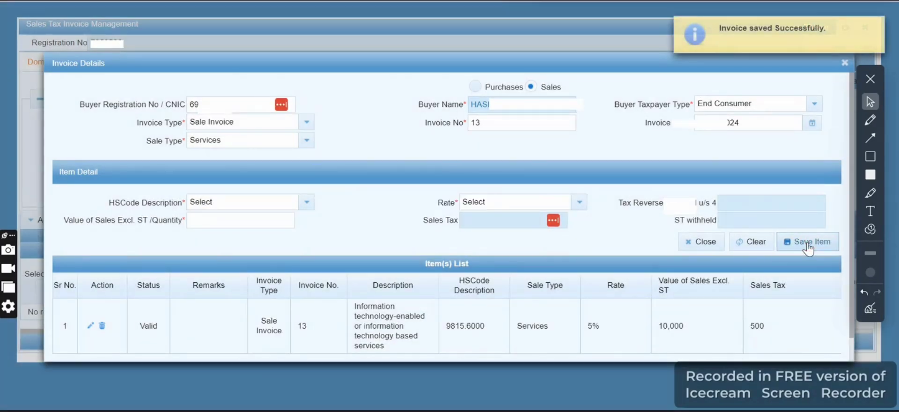
left_click(846, 62)
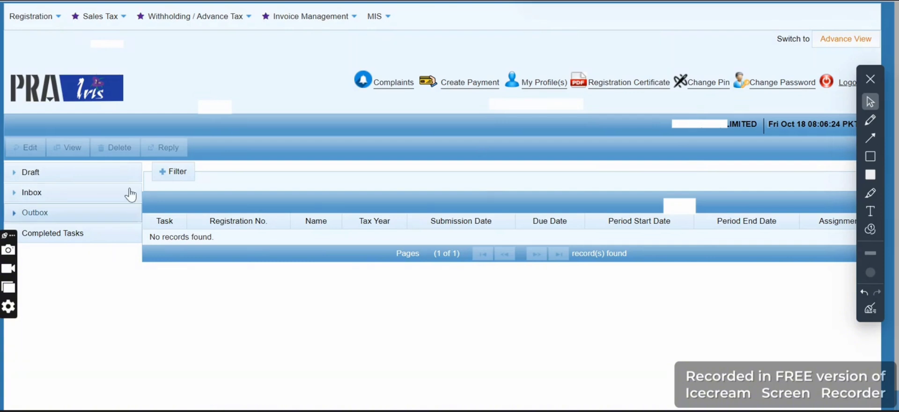
Open the 35 (Monthly Sales Tax Return filed voluntarily) form for tax year 2025, period 01-Sep-2024 to 30-Sep-2024
left_click(103, 23)
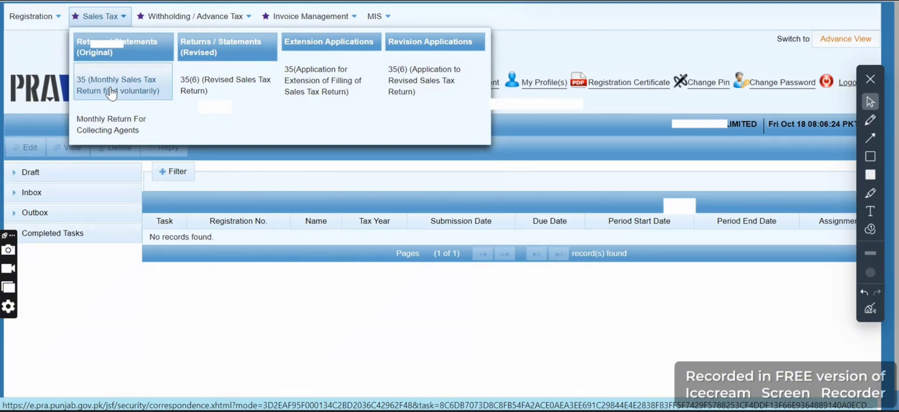
left_click(112, 92)
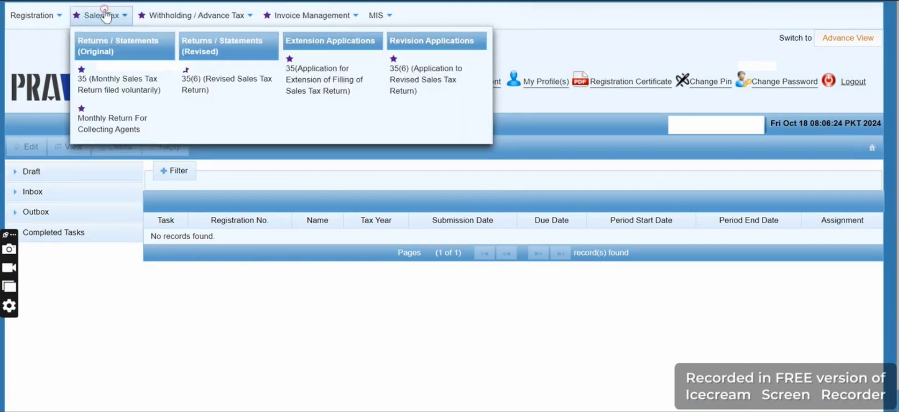
mouse_move(101, 19)
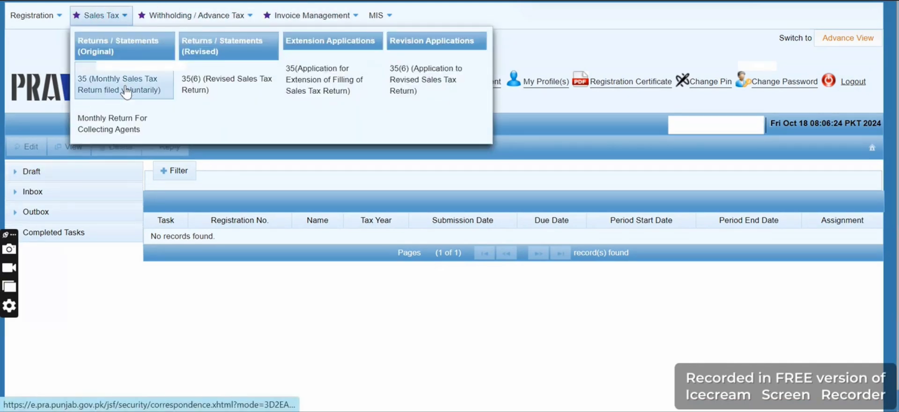
left_click(126, 91)
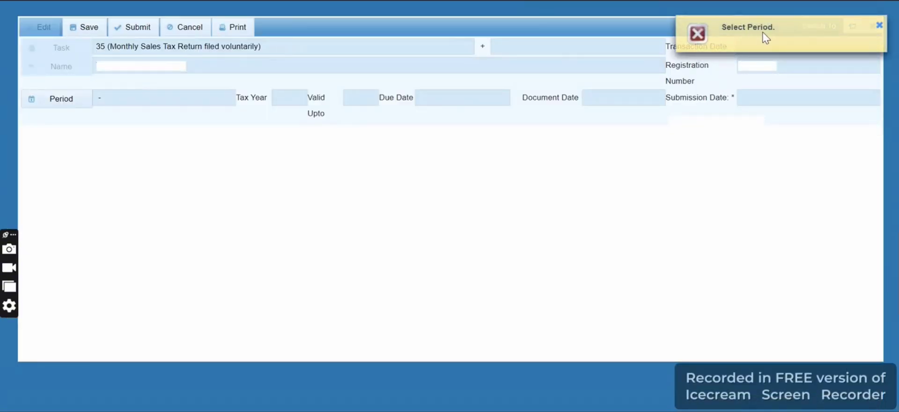
left_click(59, 102)
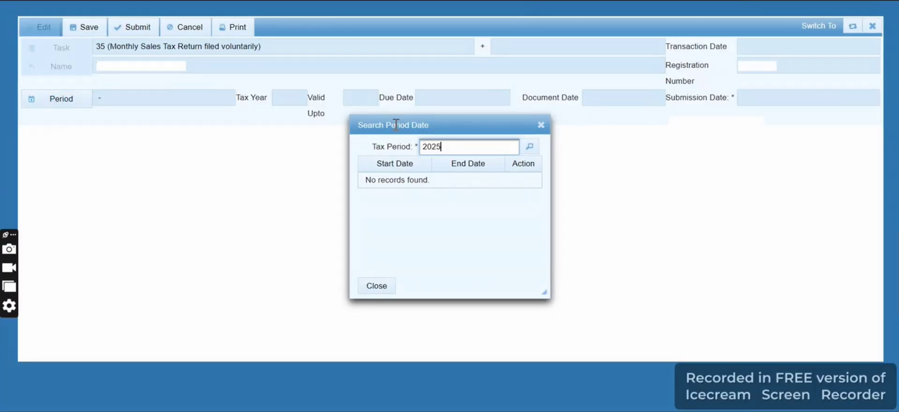
key("Return")
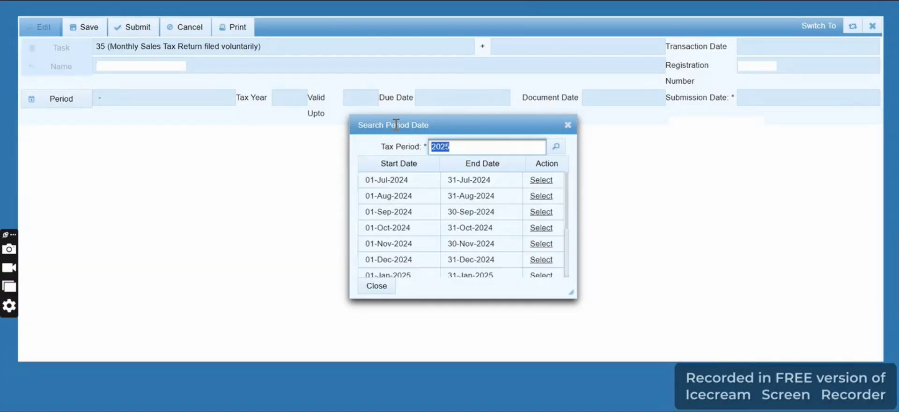
left_click(535, 212)
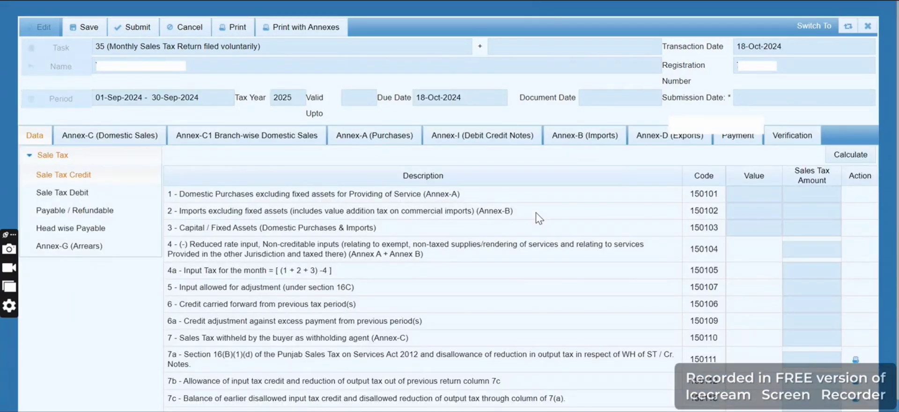
Load the period's sales invoices into Annex-C (Domestic Sales) of the return
left_click(77, 147)
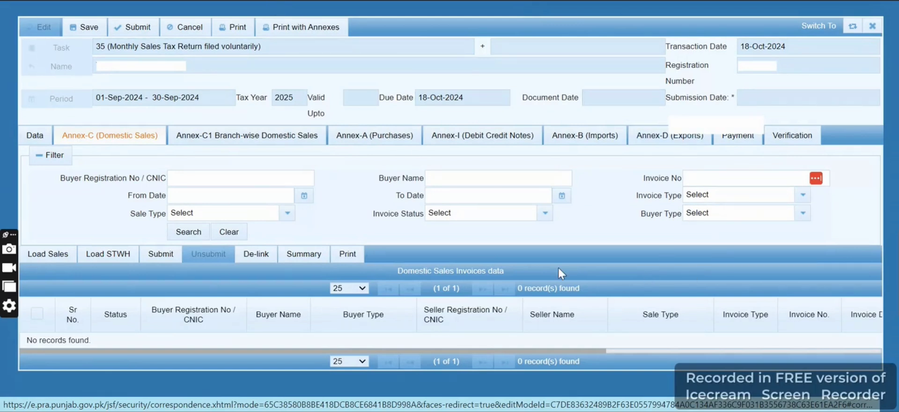
left_click(48, 254)
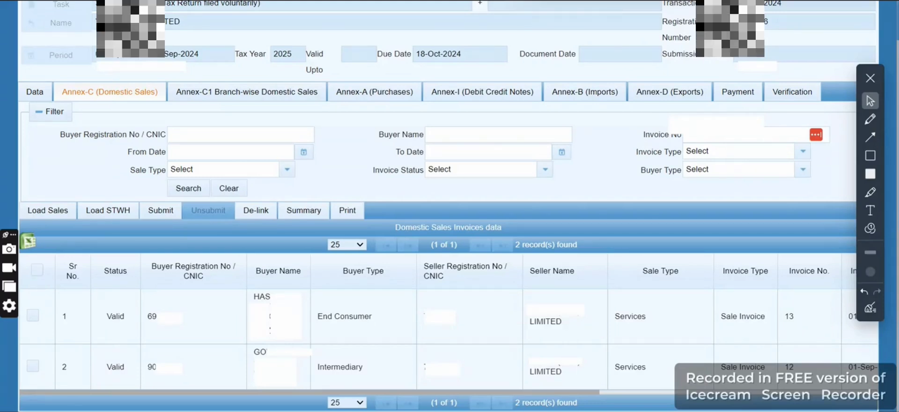
left_click(38, 212)
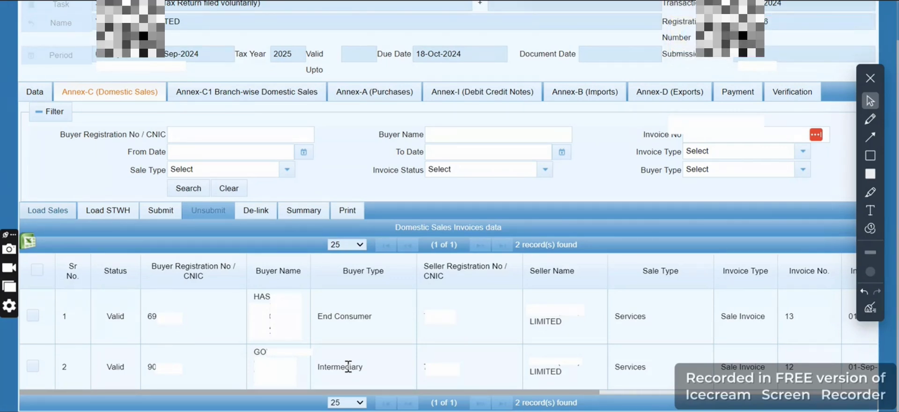
Select all the loaded Annex-C sales invoices and try to submit them
left_click(38, 270)
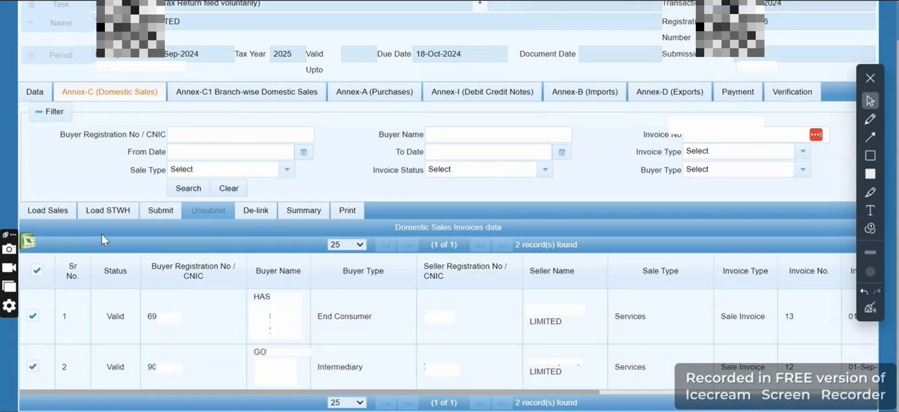
left_click(159, 212)
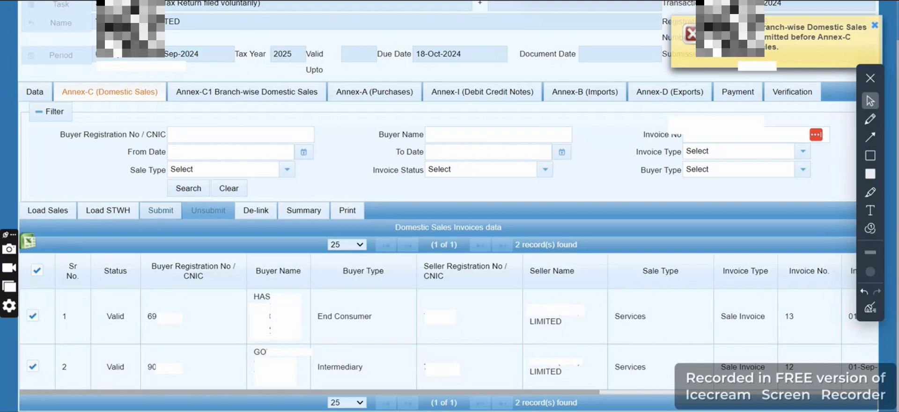
left_click(875, 26)
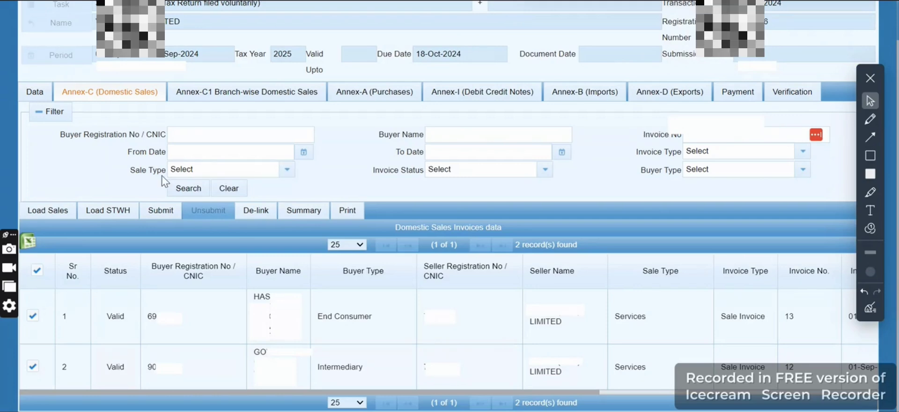
Calculate the return data and check the Sale Tax Credit line for sales tax withheld by the buyer
left_click(36, 91)
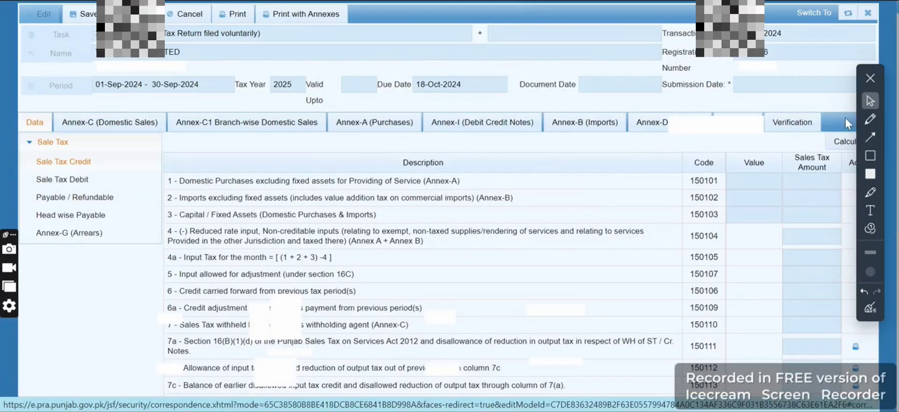
left_click(847, 142)
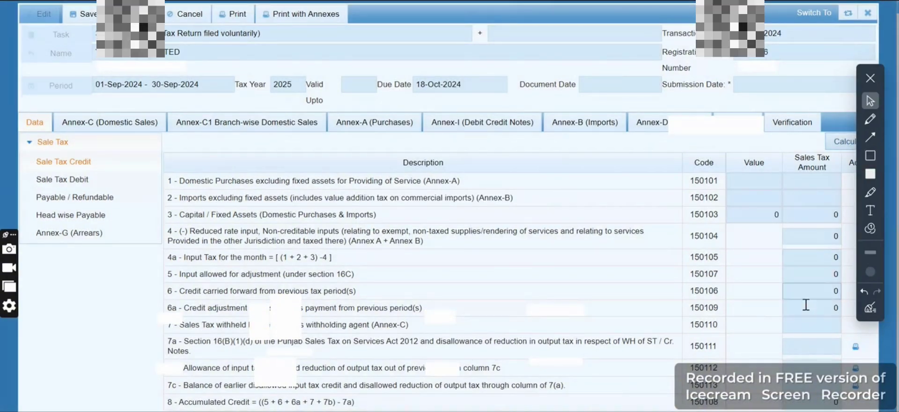
triple_click(222, 326)
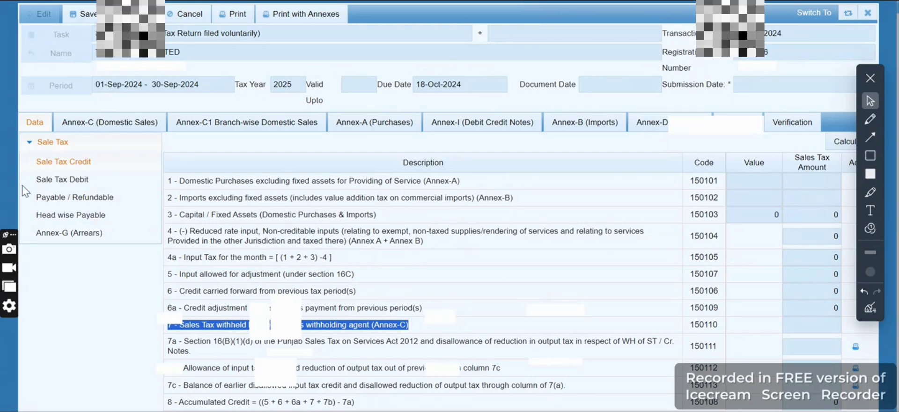
Check the output tax for the month under Sale Tax Debit and the total amount payable under Head wise Payable
left_click(47, 182)
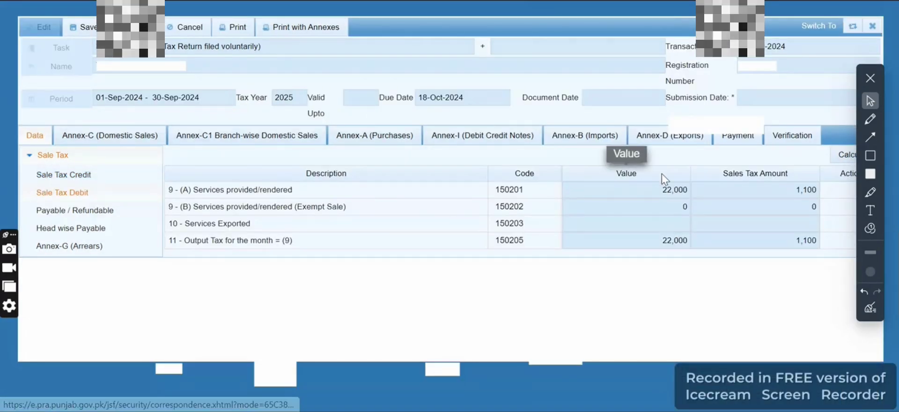
left_click(789, 240)
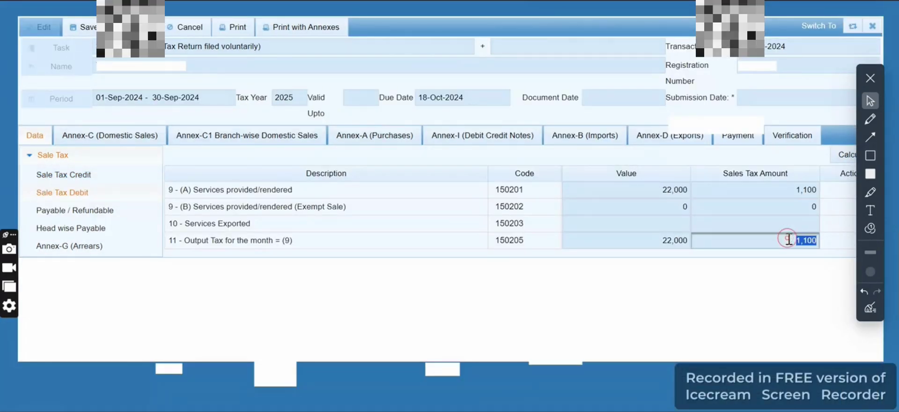
left_click(58, 229)
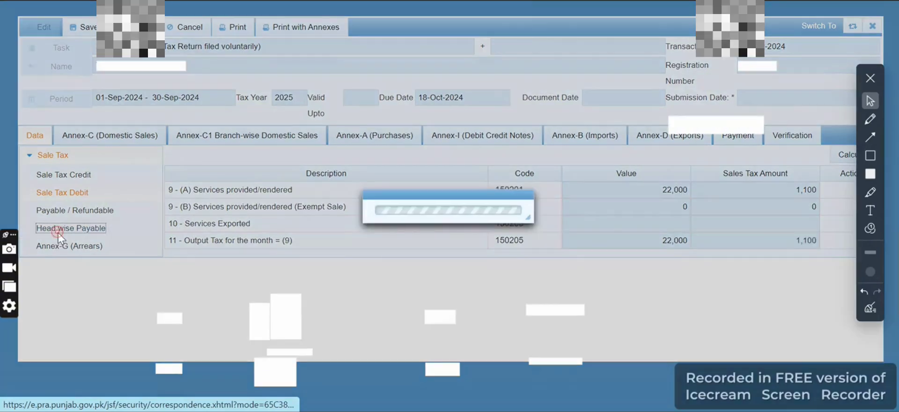
left_click(657, 258)
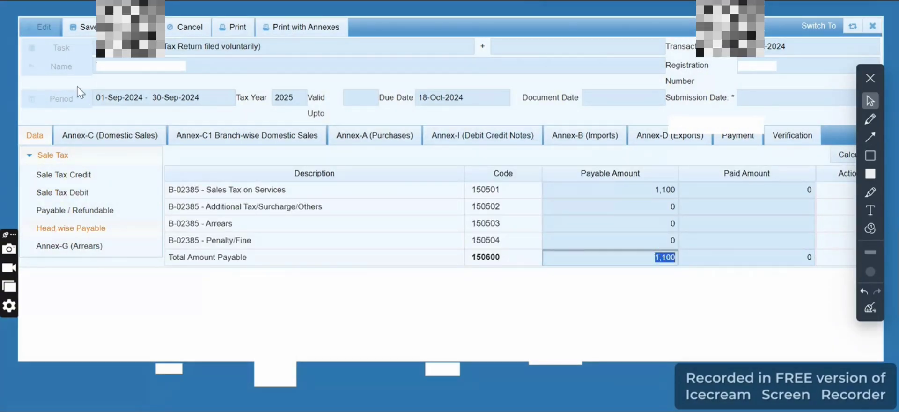
Open the STWH loading window from Annex-C and search for the withholding invoices available to claim
left_click(97, 137)
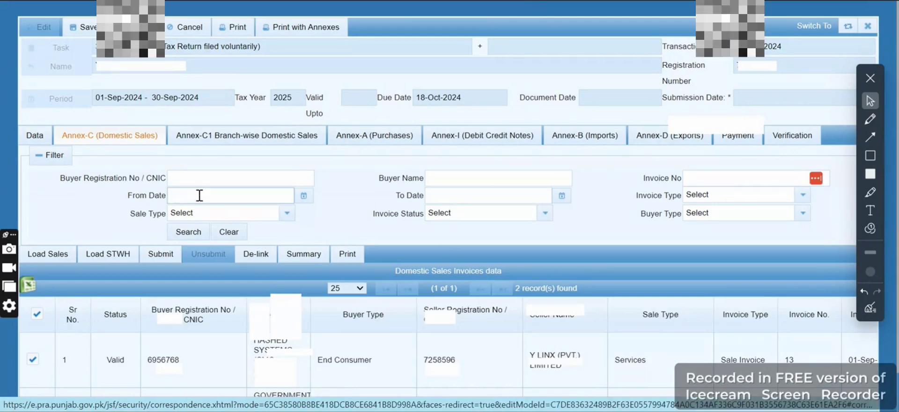
scroll(199, 194, "down", 1)
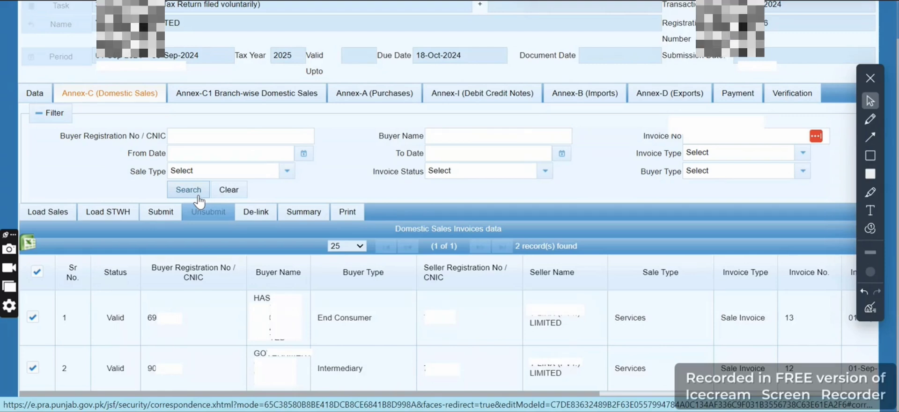
left_click(112, 213)
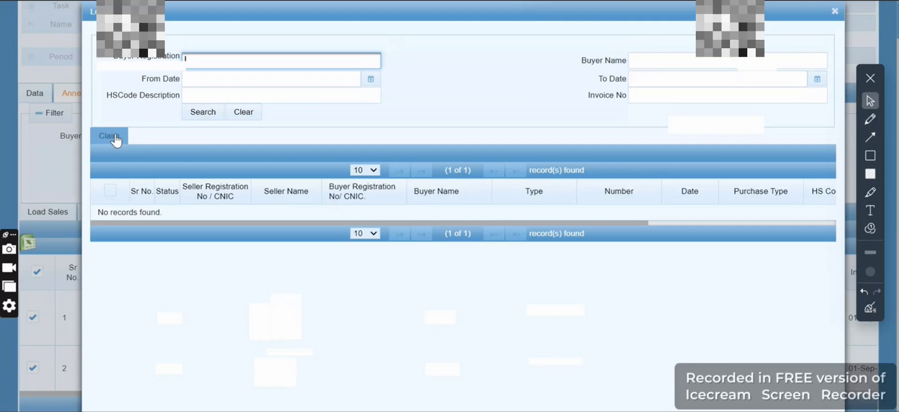
key("Escape")
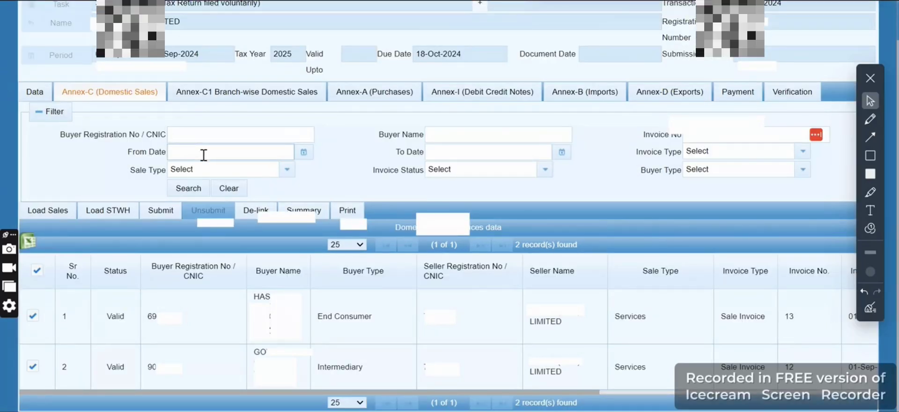
left_click(120, 214)
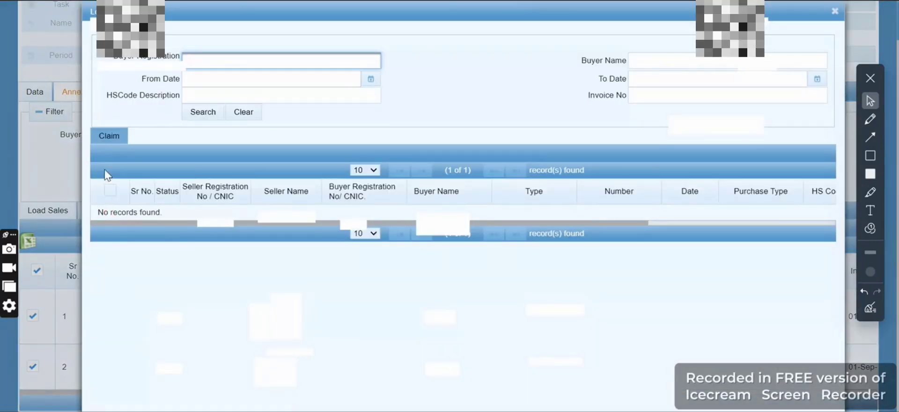
left_click(198, 114)
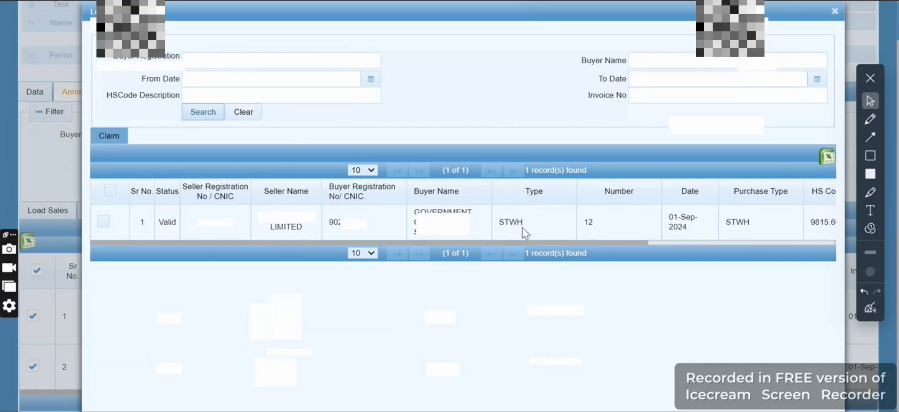
Select the available STWH invoice number 12, claim it into Annex-C, and reload the domestic sales
double_click(509, 222)
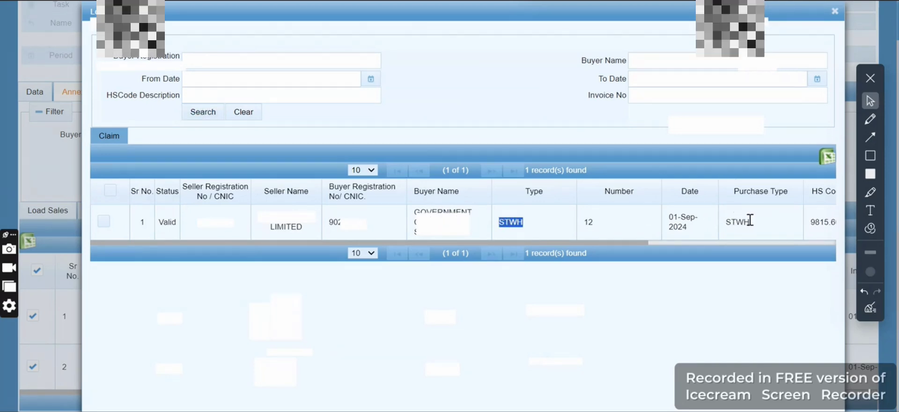
left_click(112, 192)
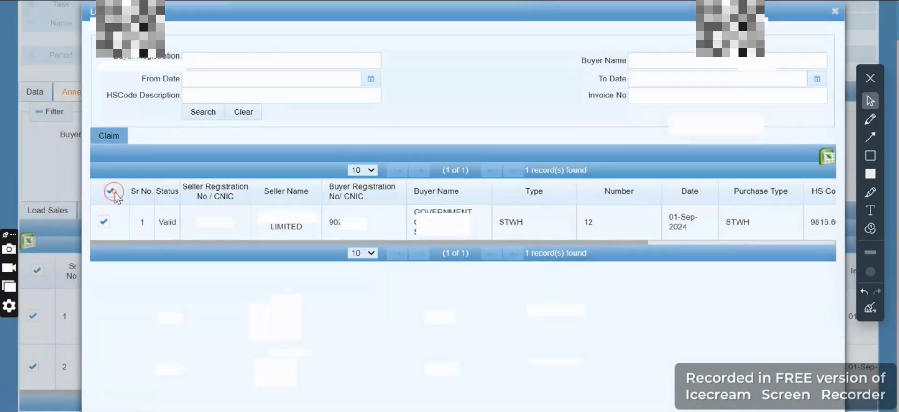
left_click(109, 135)
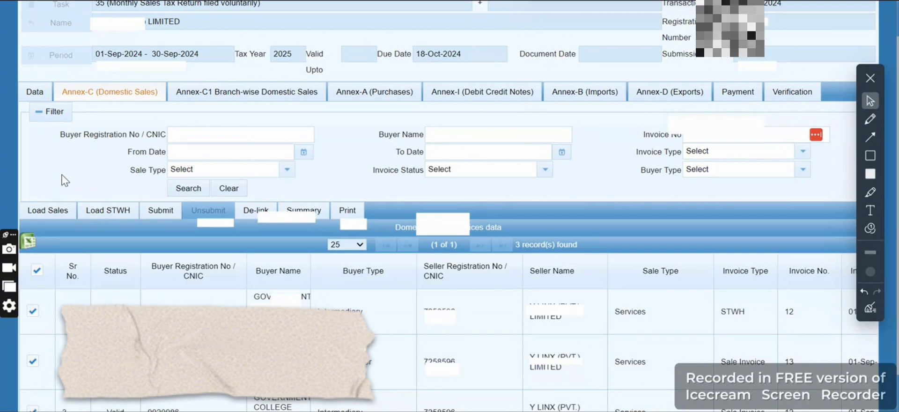
left_click(40, 214)
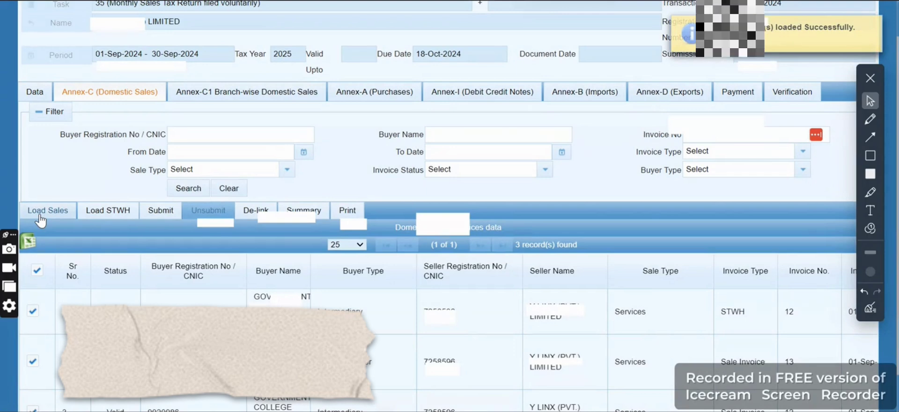
Recalculate the return from Sale Tax Credit, and check the tax withheld by the buyer and the total amount under Head wise Payable
left_click(30, 92)
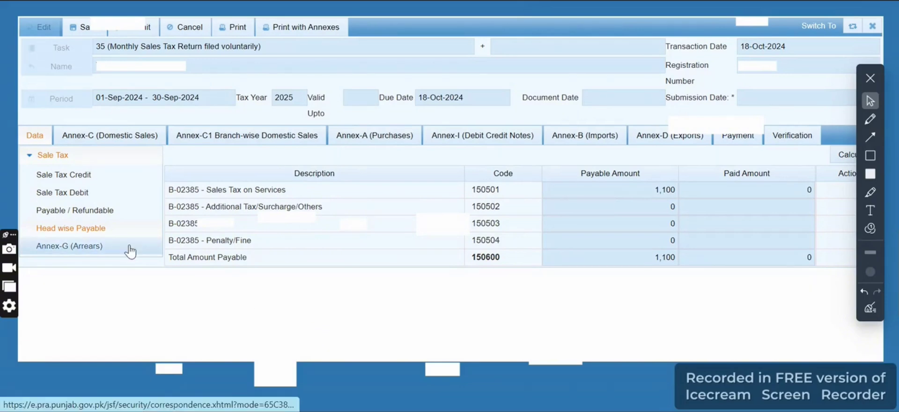
left_click(80, 175)
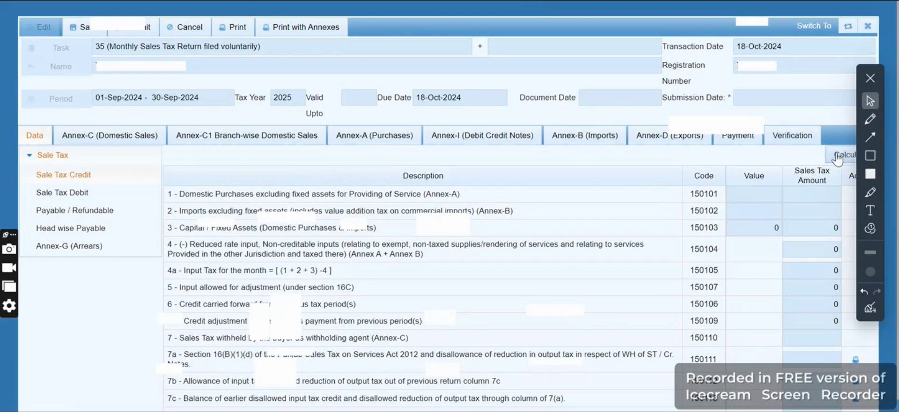
left_click(843, 154)
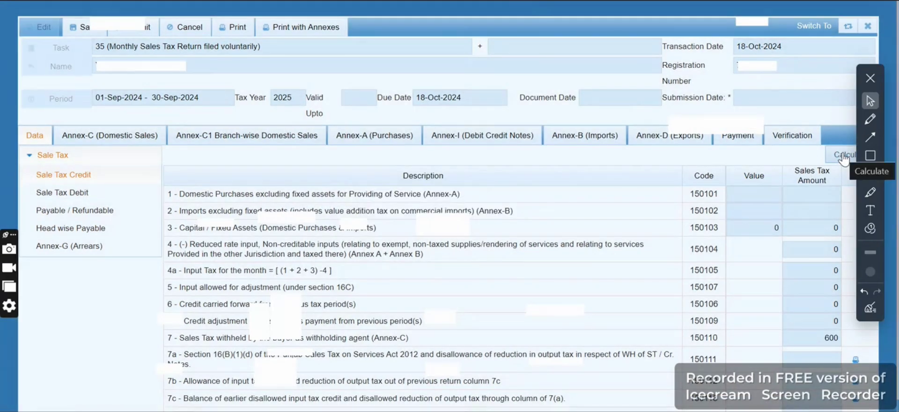
left_click(820, 337)
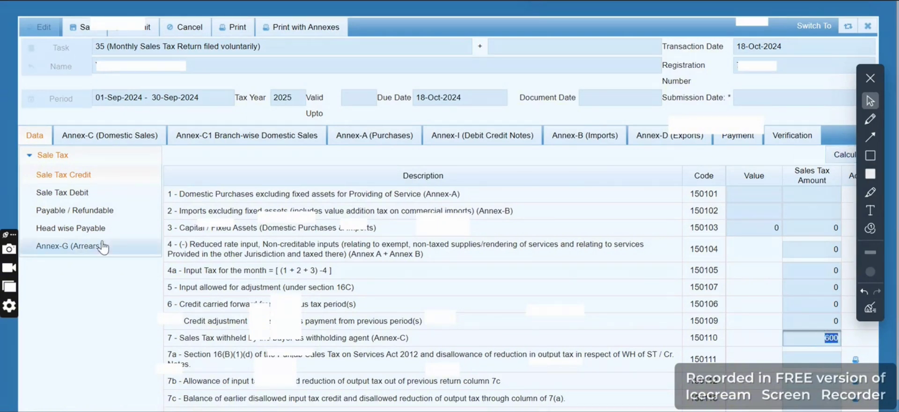
left_click(75, 234)
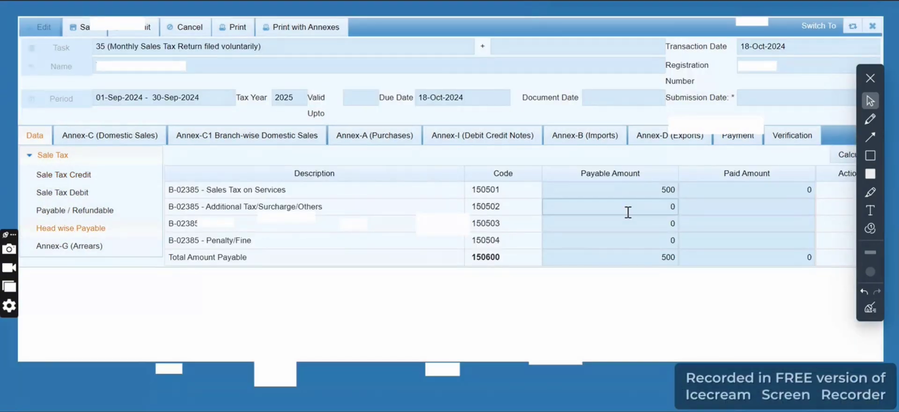
left_click(664, 265)
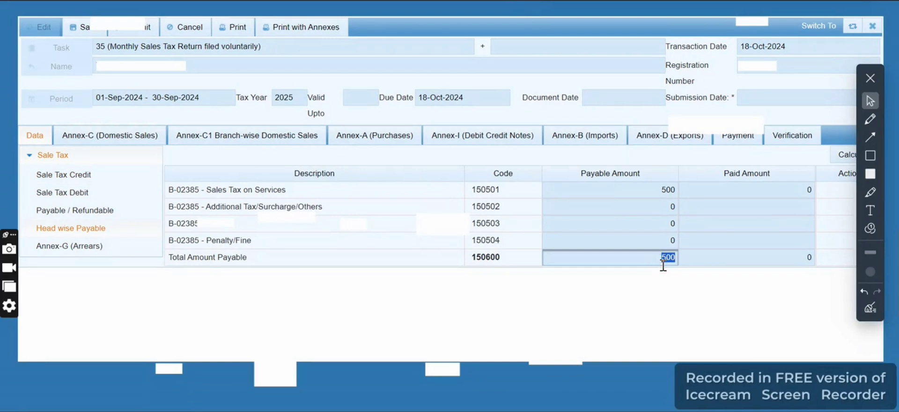